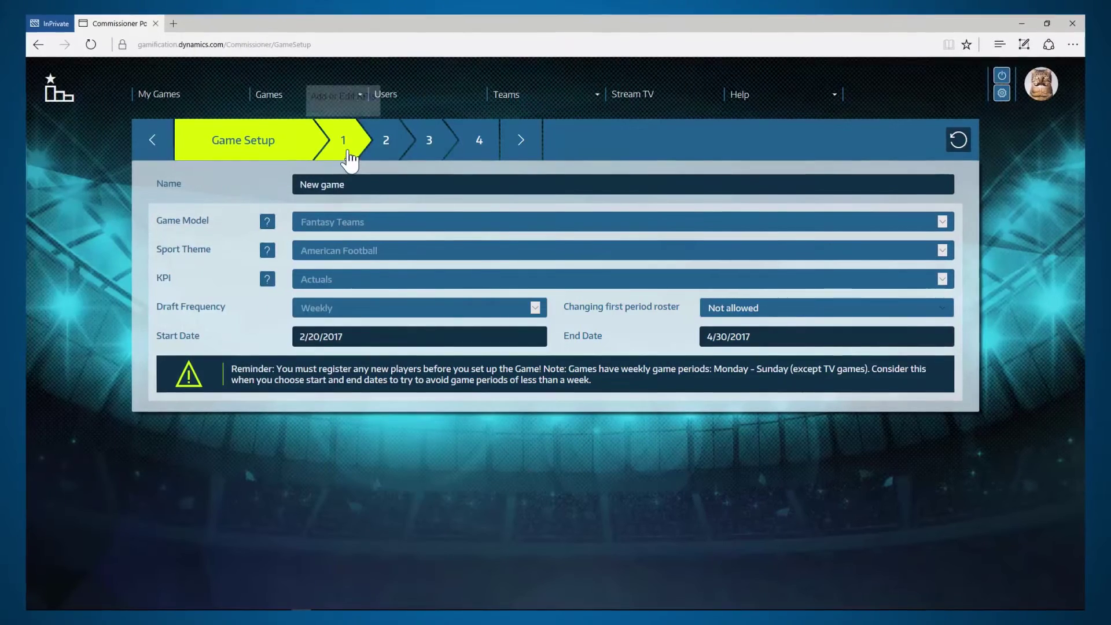
# Step: Mark Game Setup complete and reach the empty KPI scoring rows in step 1
pyautogui.click(348, 155)
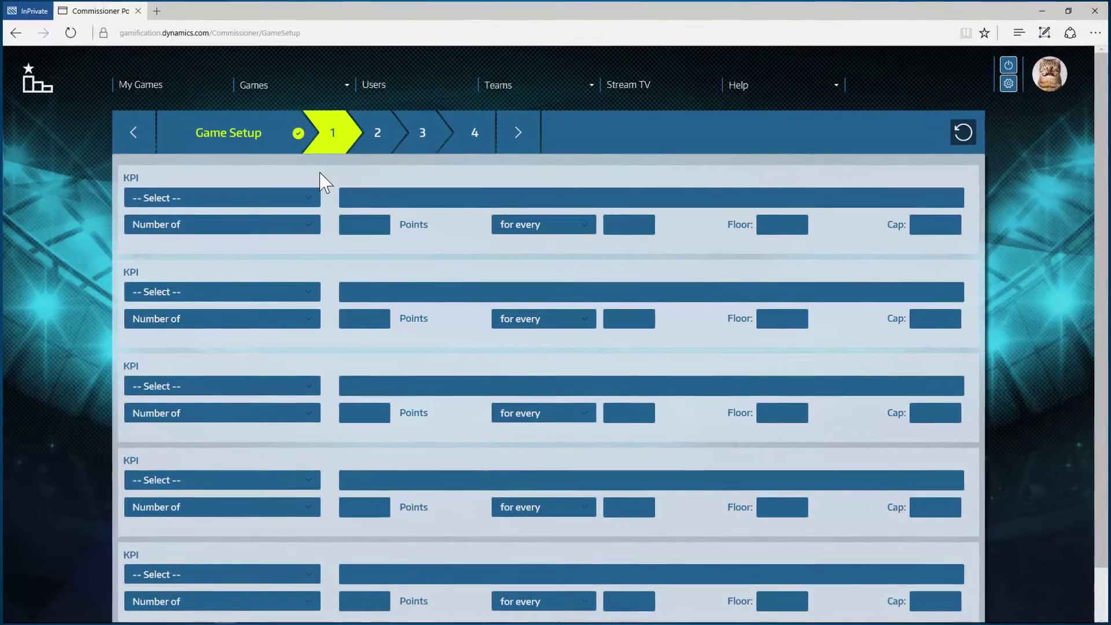
# Step: Review the first KPI dropdown's options without choosing, then cancel the Manage User Roles dialog
pyautogui.click(314, 196)
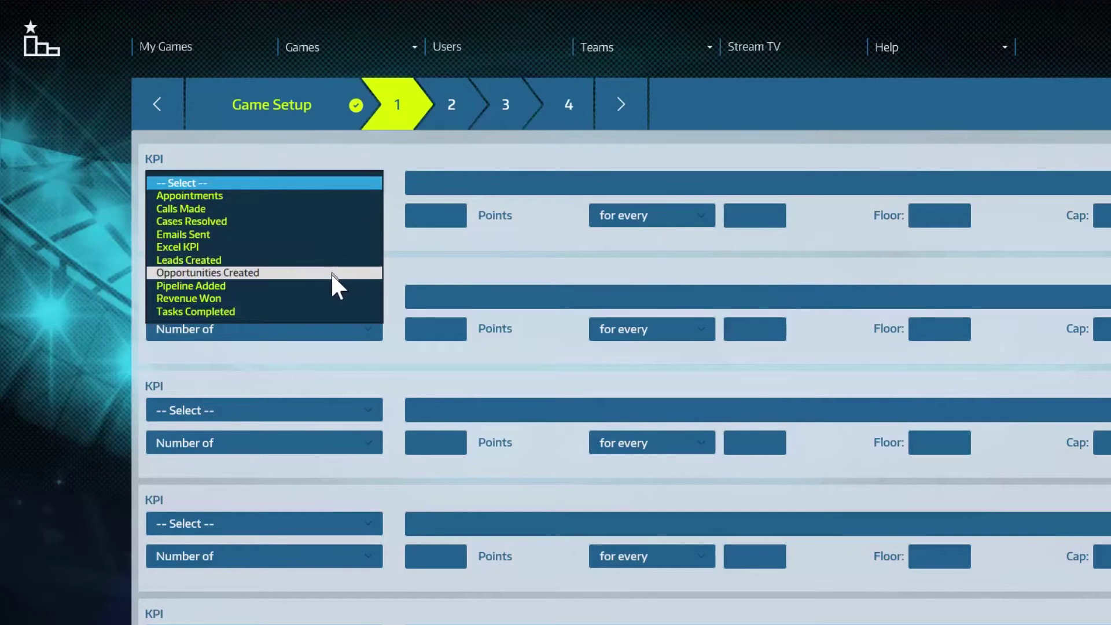
pyautogui.click(420, 276)
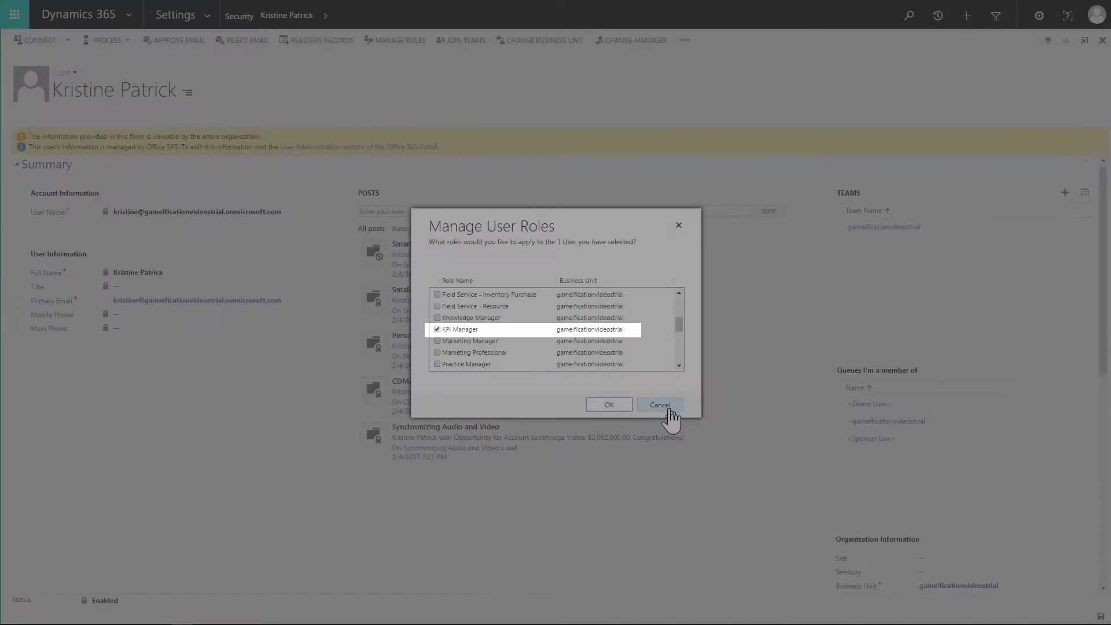
pyautogui.click(666, 407)
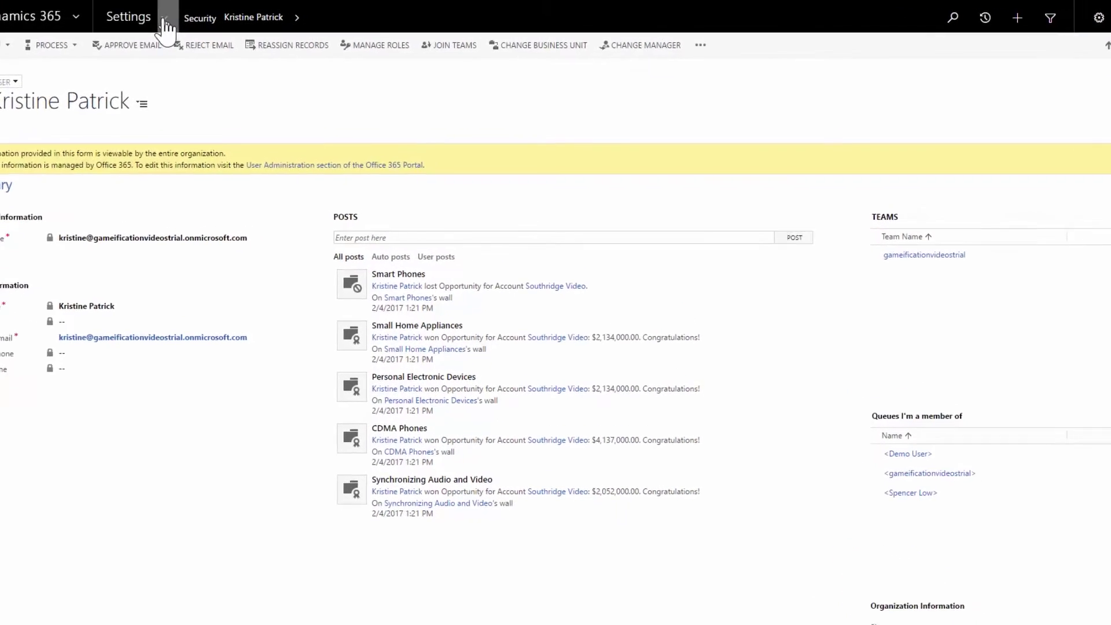
pyautogui.click(169, 22)
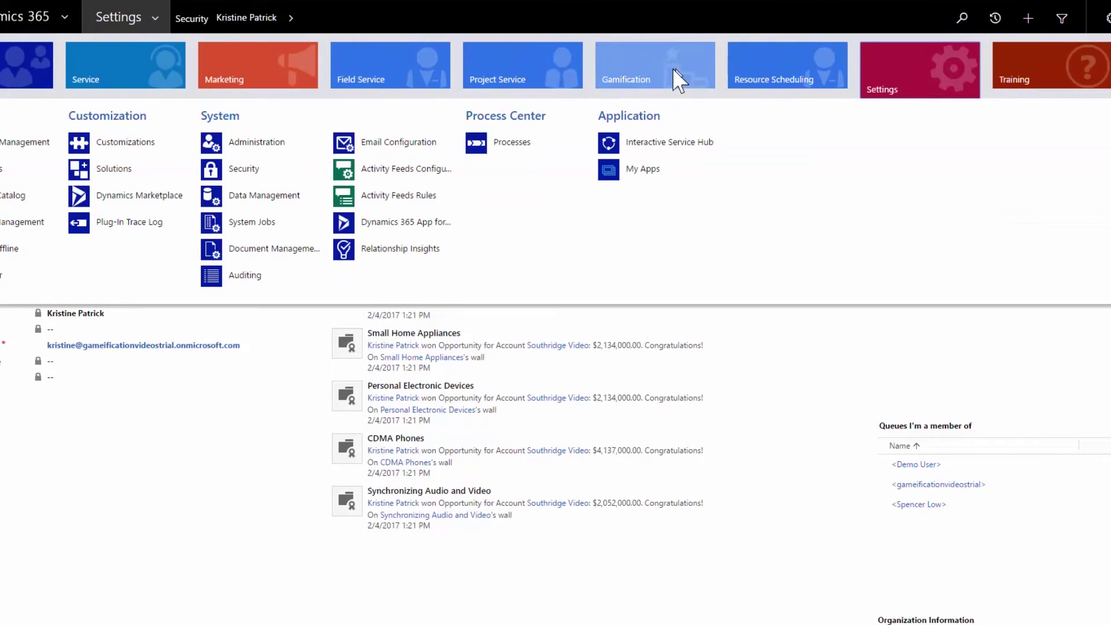
# Step: Open the Gamification KPIs list of nine active records and expand its system views
pyautogui.click(673, 68)
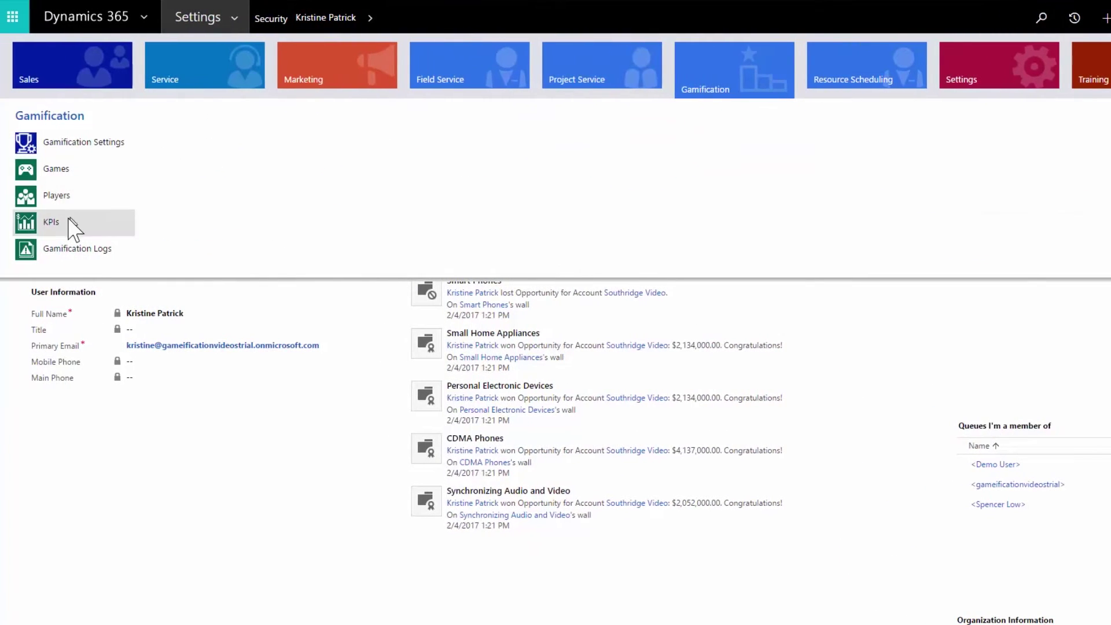
pyautogui.click(76, 227)
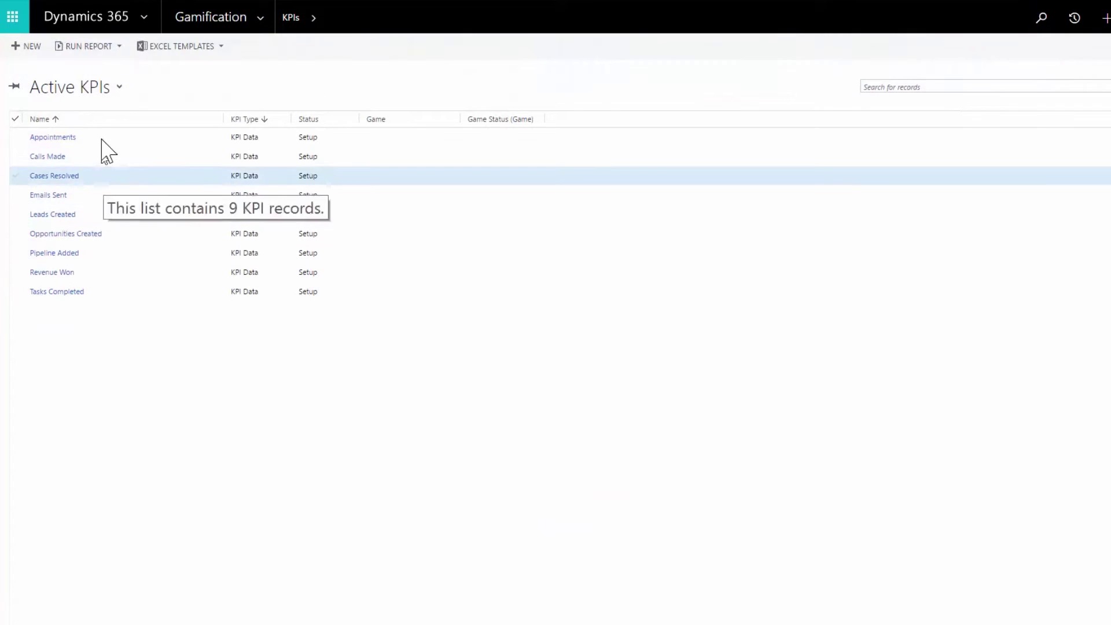
pyautogui.click(133, 95)
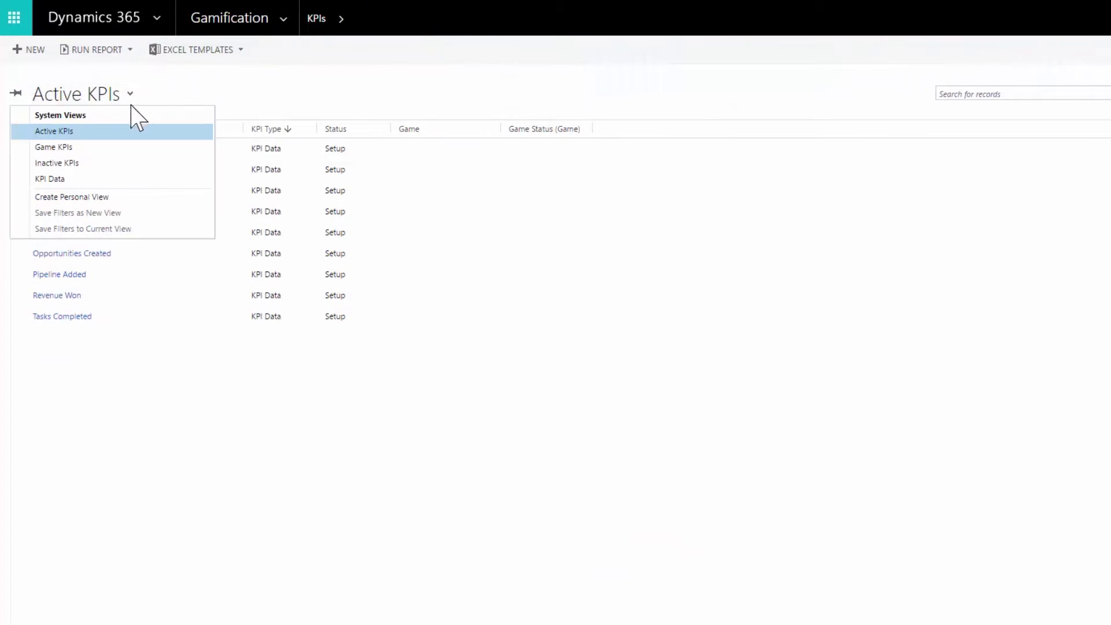
# Step: Switch to the KPI Data view and launch Advanced Find from the Appointments KPI
pyautogui.click(92, 181)
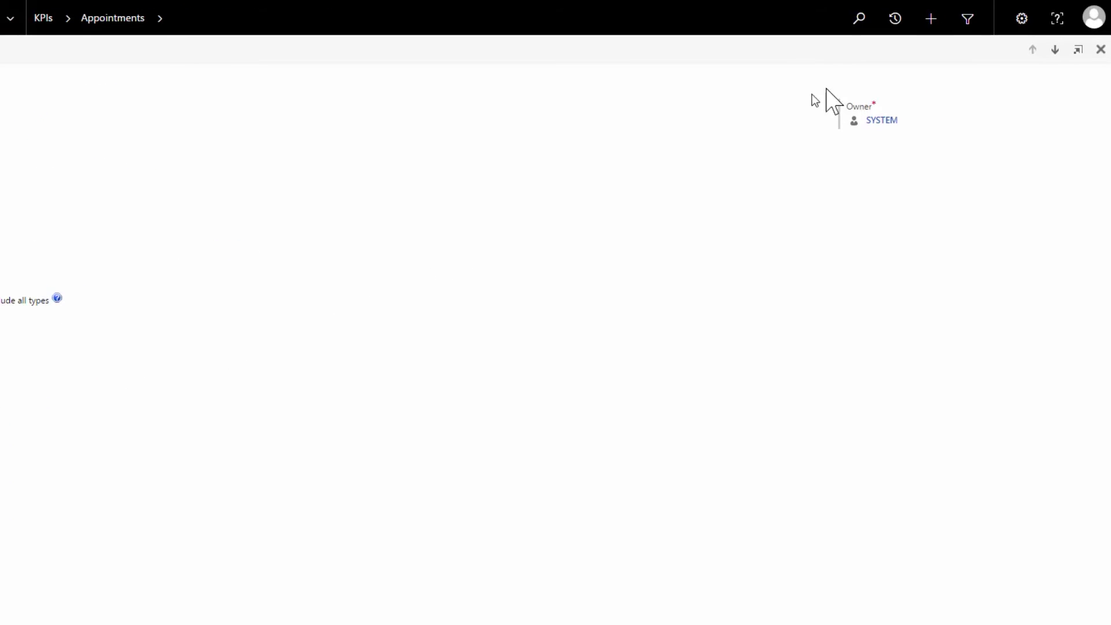
pyautogui.click(966, 21)
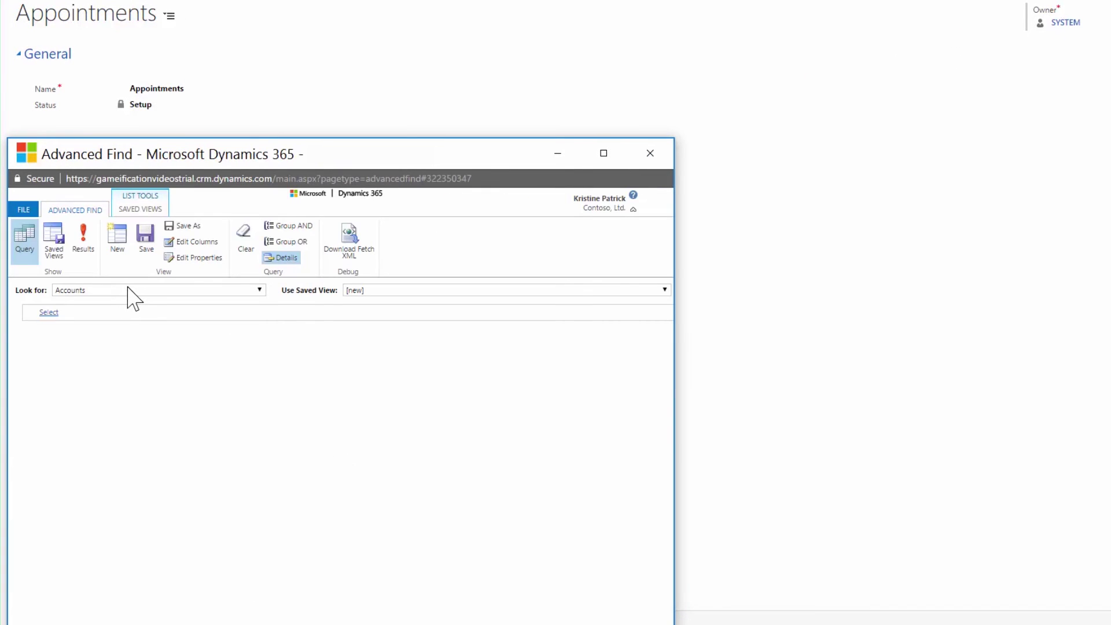
# Step: Set Advanced Find's Look for target to Appointments
pyautogui.click(132, 292)
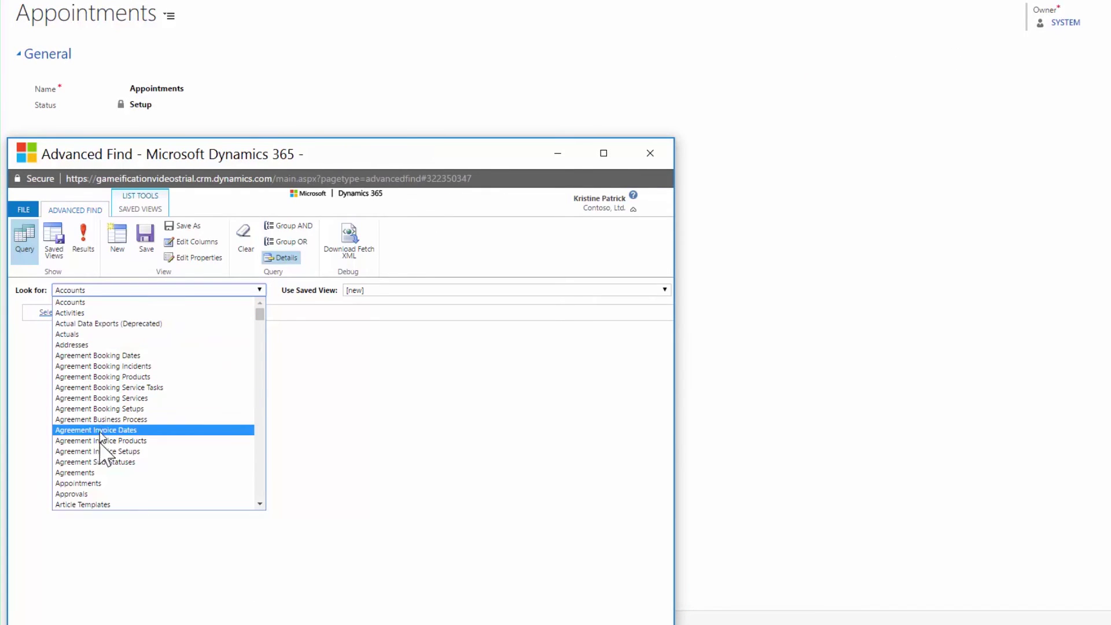
pyautogui.click(129, 484)
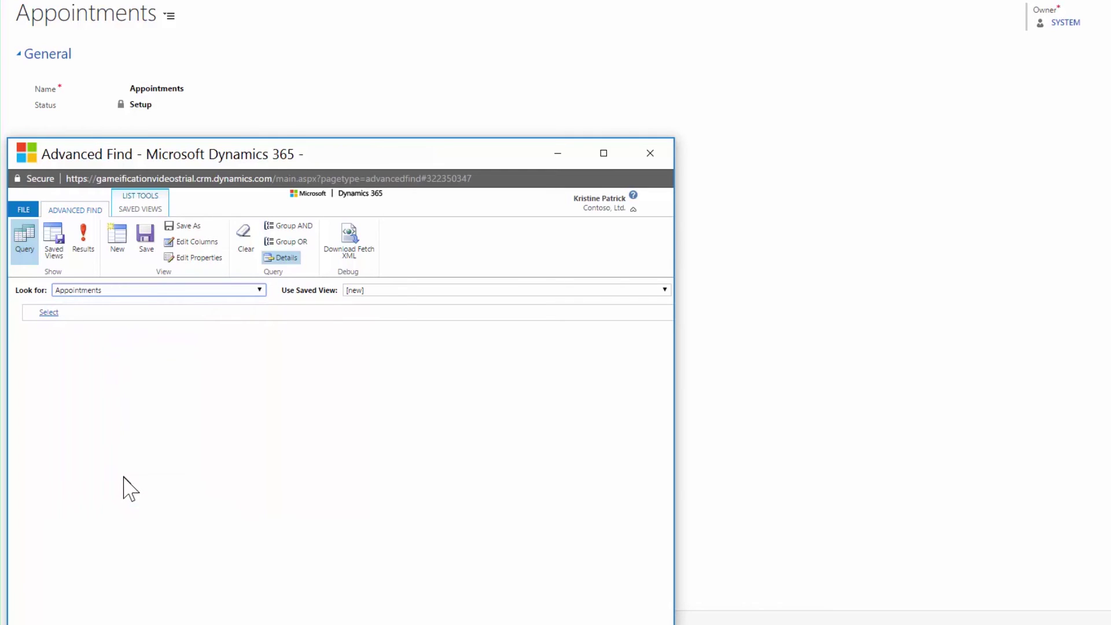
# Step: Load the Appointments Completed view from My Views, showing Status equals Completed
pyautogui.click(665, 292)
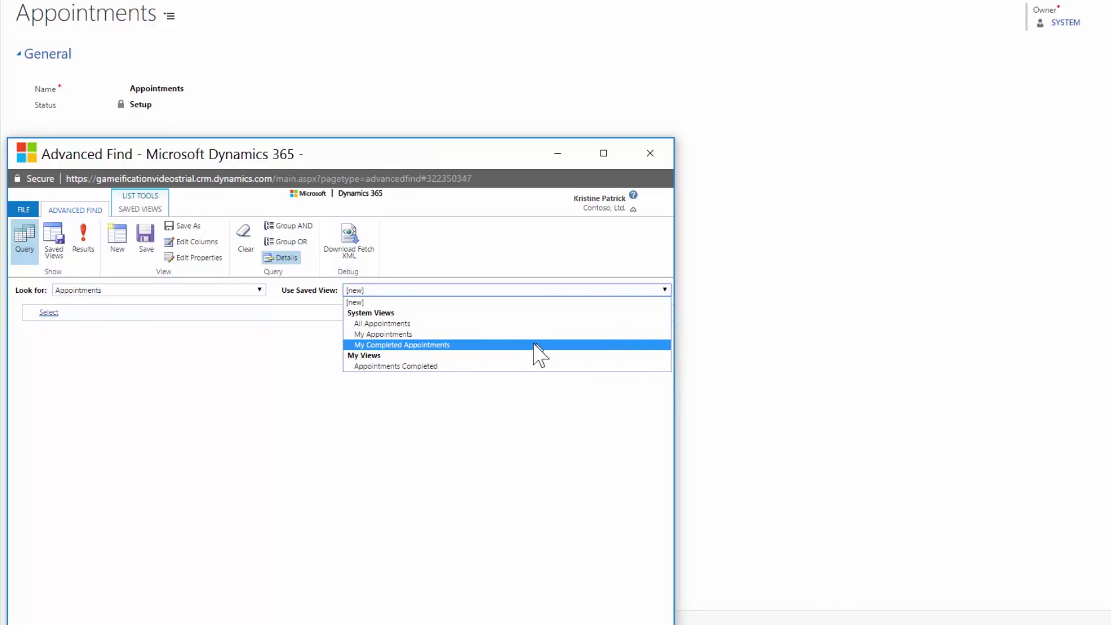
pyautogui.click(509, 367)
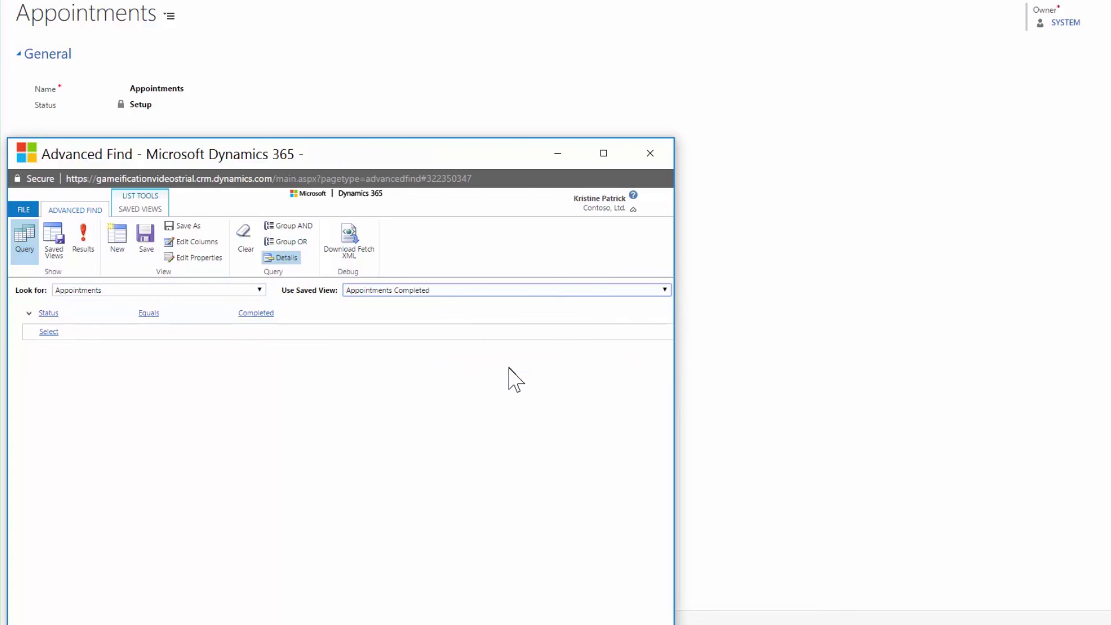